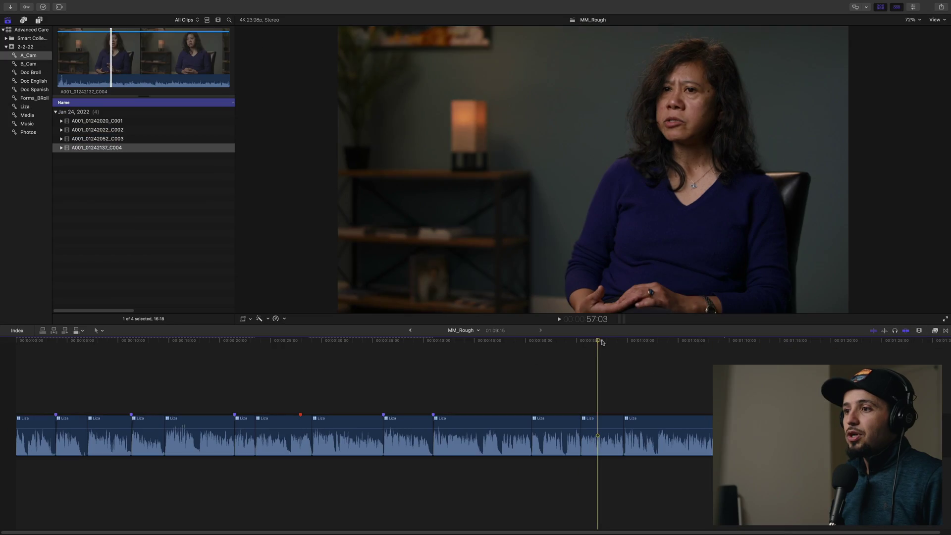
# Preview the MM_Rough interview at ten different points along the timeline.
pyautogui.click(399, 367)
pyautogui.click(170, 366)
pyautogui.click(243, 365)
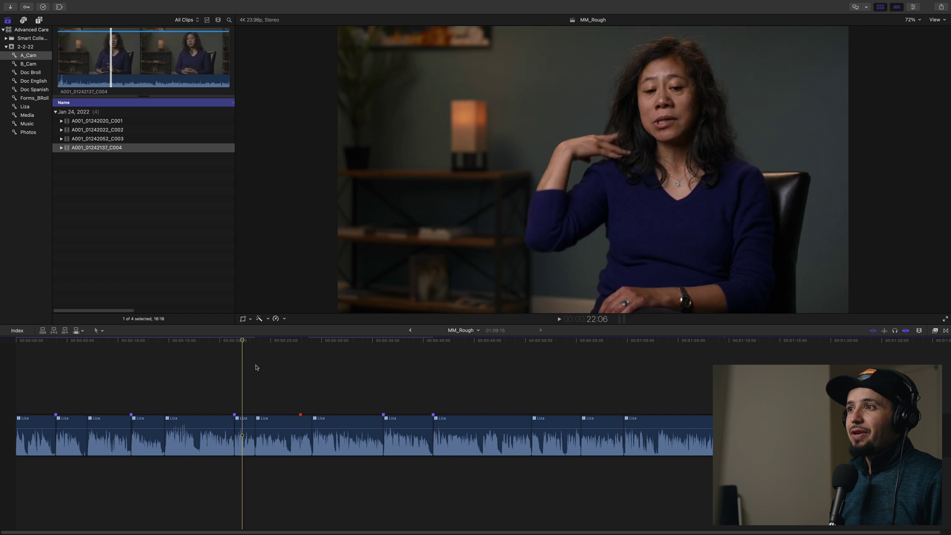
pyautogui.click(543, 372)
pyautogui.click(578, 373)
pyautogui.click(431, 374)
pyautogui.click(218, 375)
pyautogui.click(160, 378)
pyautogui.click(224, 382)
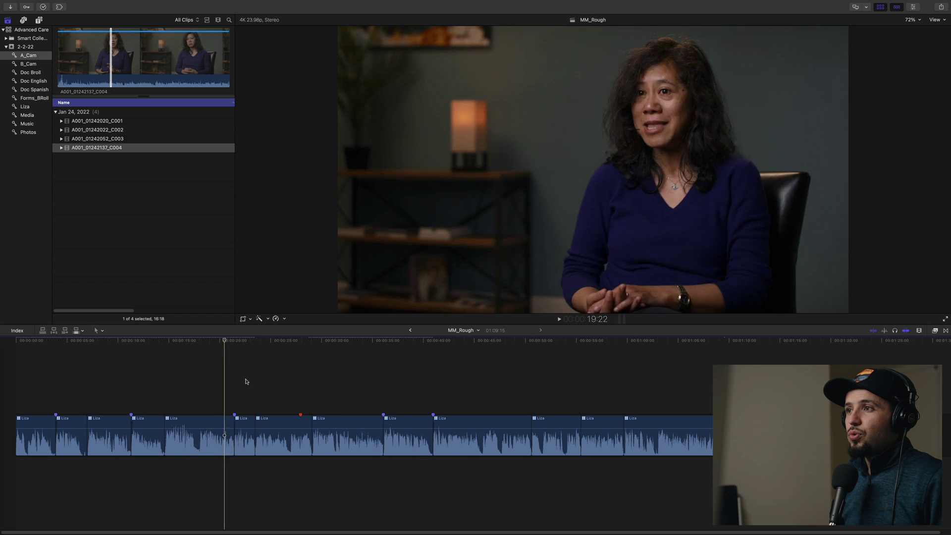
pyautogui.click(567, 386)
# Check the end of the interview, step back a few frames, then open the Liza multicam clip.
pyautogui.click(622, 387)
pyautogui.click(720, 376)
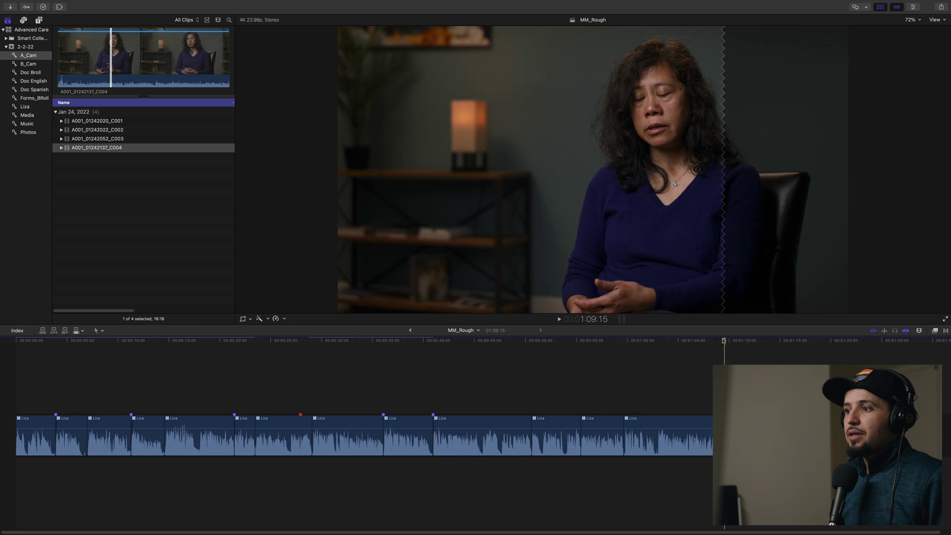
pyautogui.click(717, 342)
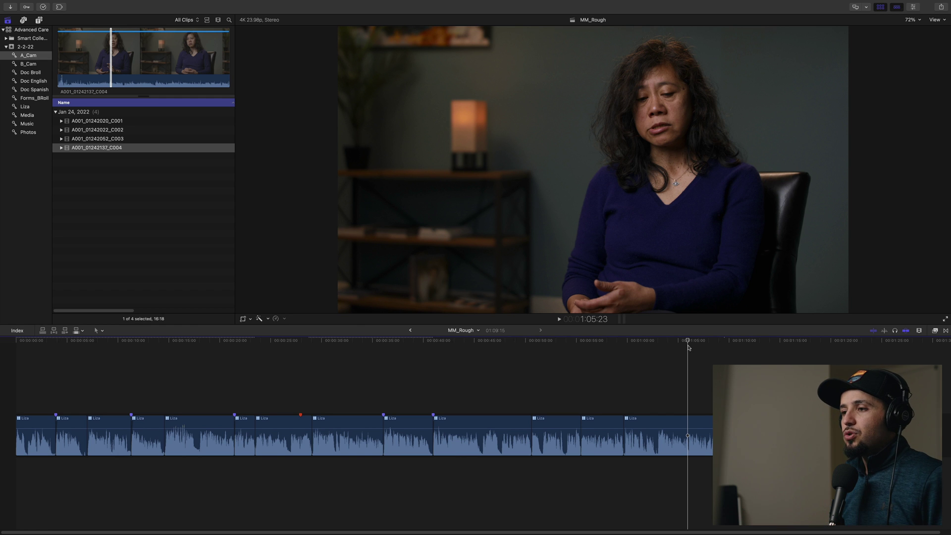
pyautogui.press('Left')
pyautogui.press('Left')
pyautogui.press('Left')
pyautogui.press('Left')
pyautogui.press('Left')
pyautogui.press('Left')
pyautogui.press('Left')
pyautogui.press('Left')
pyautogui.press('Left')
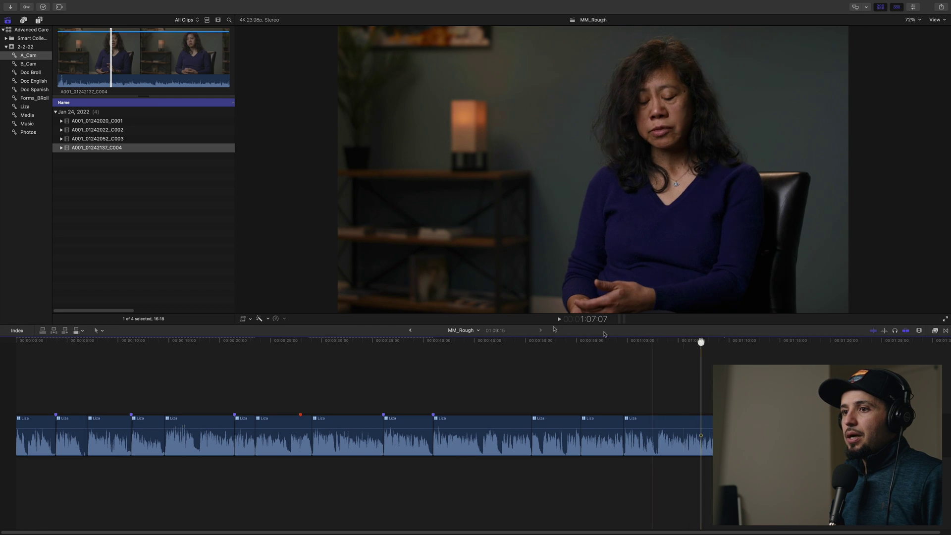
pyautogui.click(413, 330)
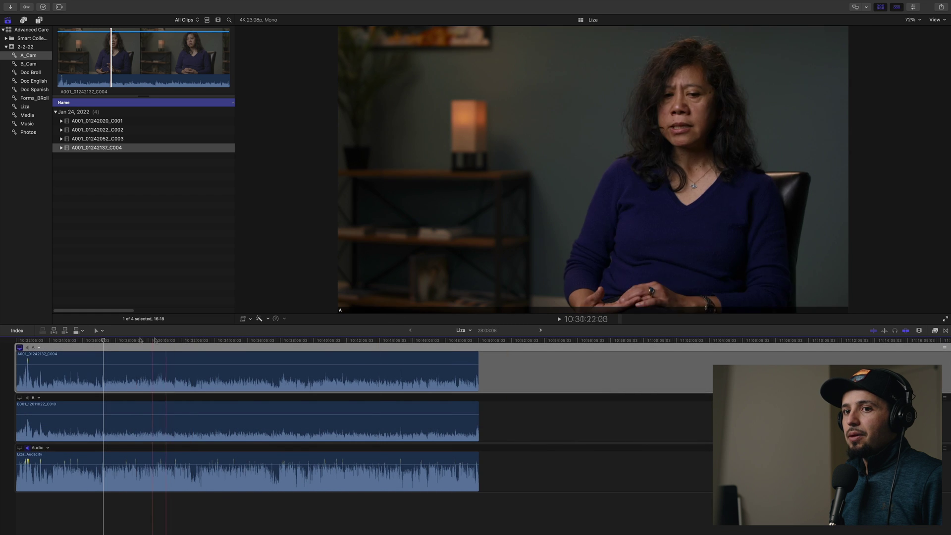
# Scrub the Liza multicam and select the A angle clip A001_01242137_C004.
pyautogui.click(105, 342)
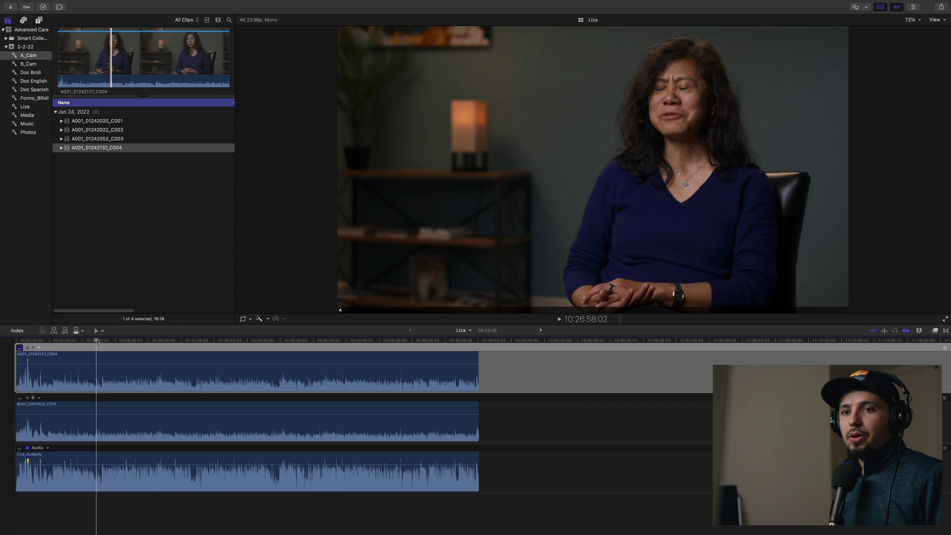
pyautogui.click(85, 353)
pyautogui.click(82, 354)
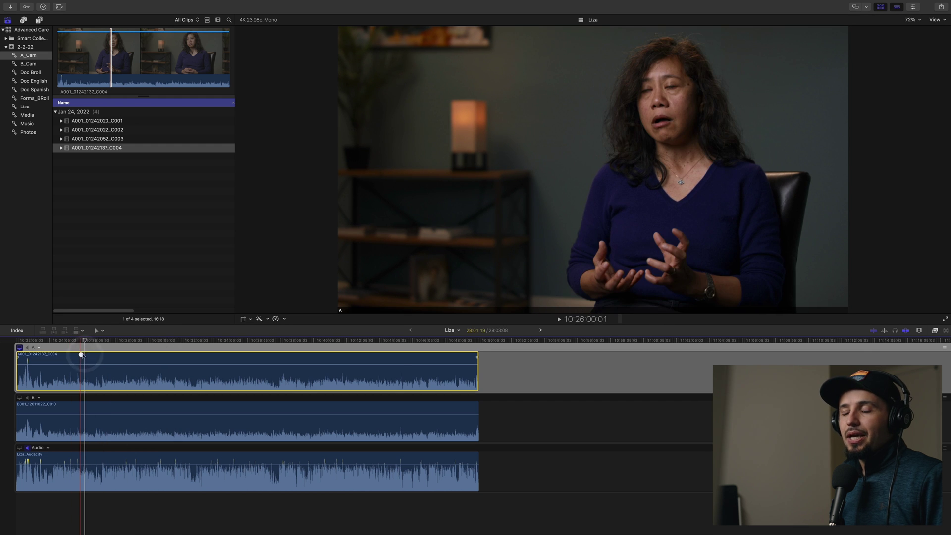
pyautogui.click(78, 341)
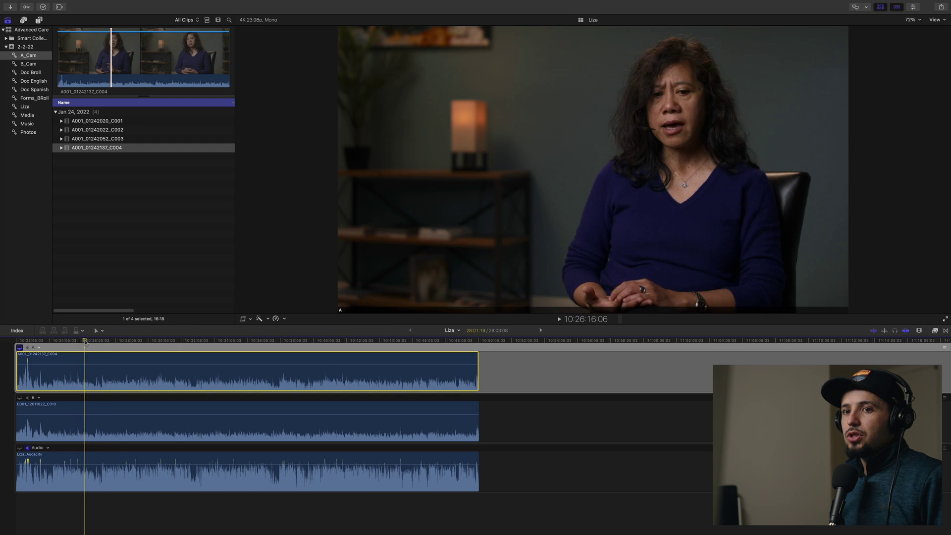
pyautogui.click(89, 371)
pyautogui.press('super')
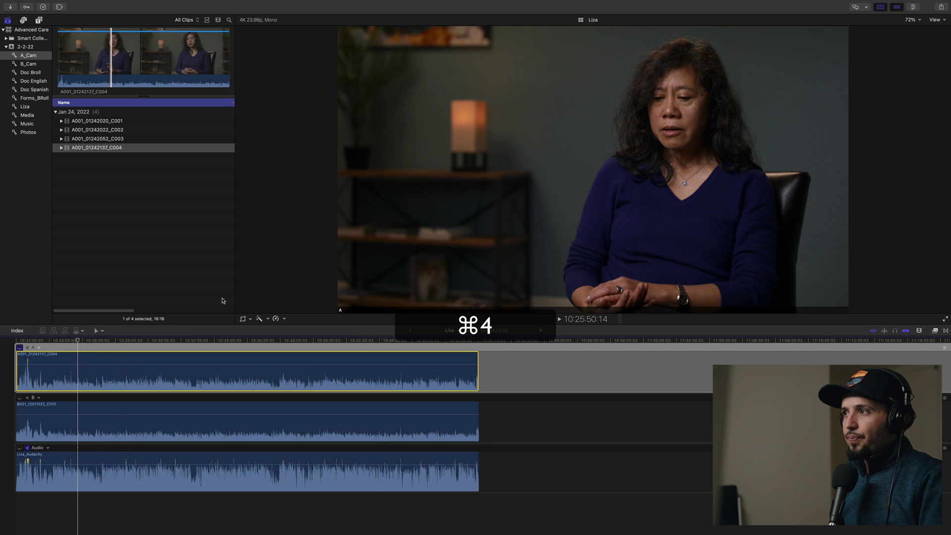
# Review angle A's Color Finale layers: Six Vectors, F-6600-STD and Curves.
pyautogui.press('super+4')
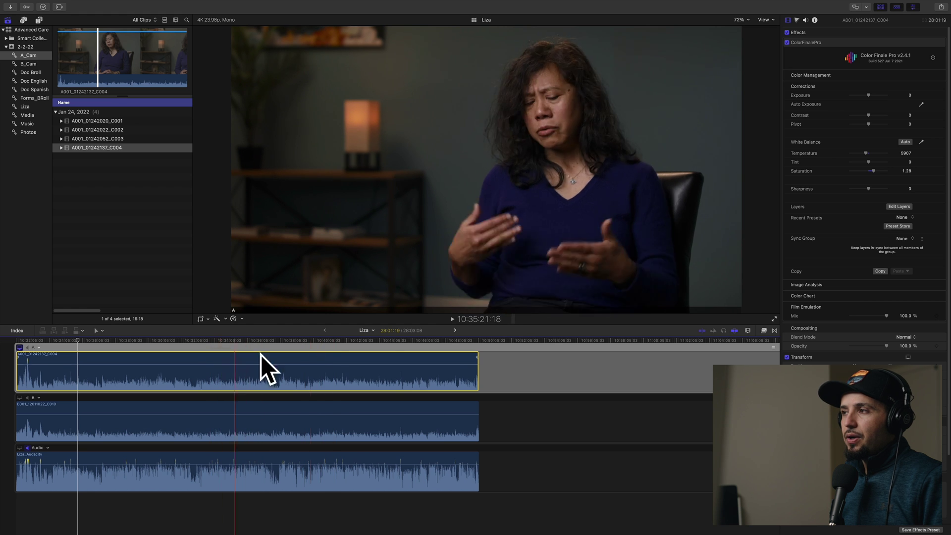
pyautogui.click(901, 207)
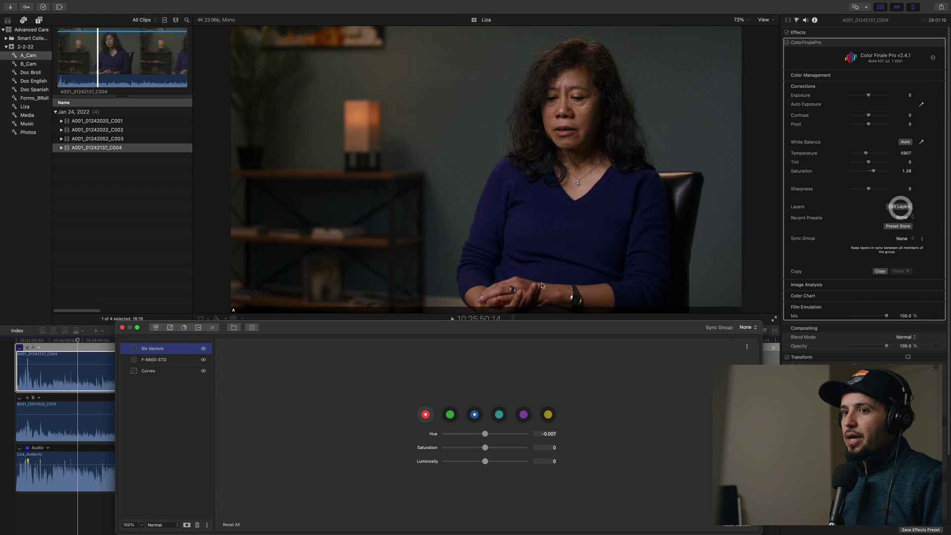
pyautogui.click(159, 360)
pyautogui.click(159, 371)
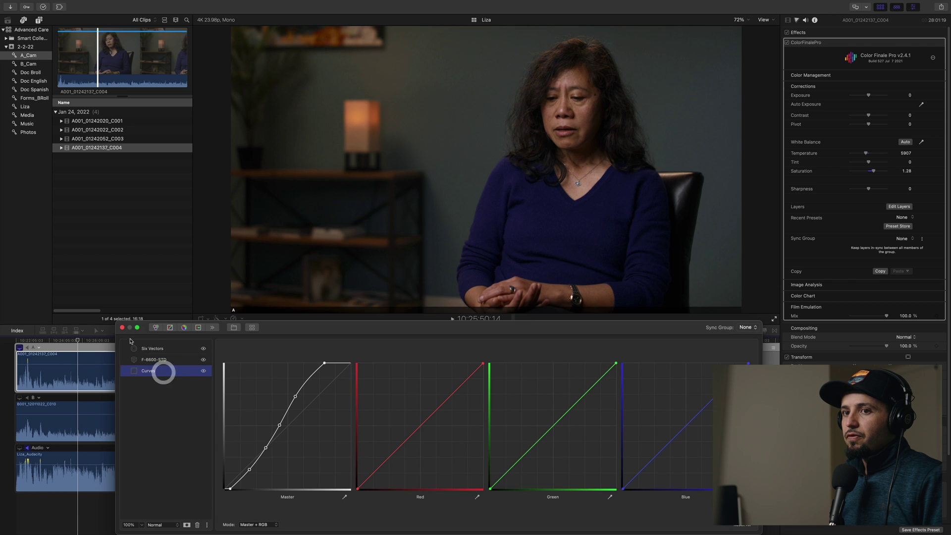
pyautogui.click(122, 328)
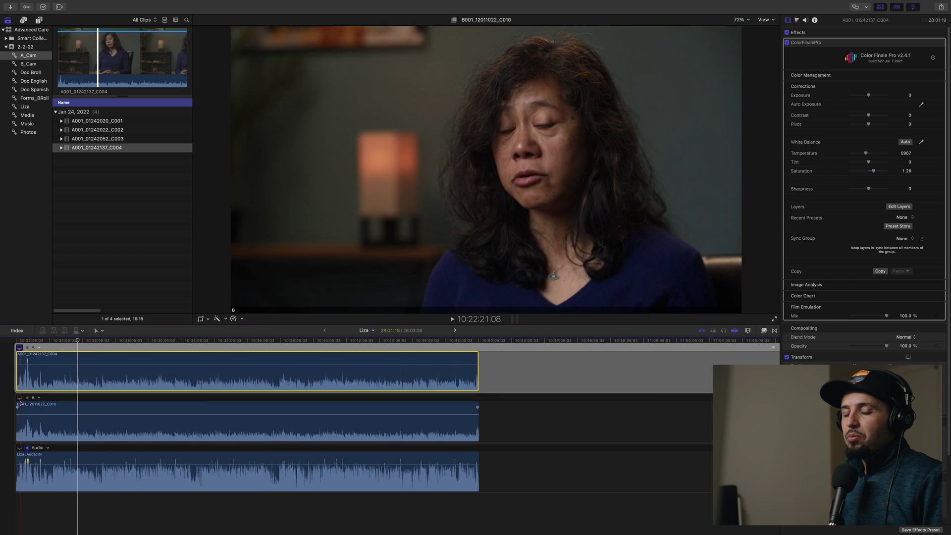
# Monitor the B camera angle, select its clip, and show the comparison viewer.
pyautogui.click(20, 397)
pyautogui.click(69, 408)
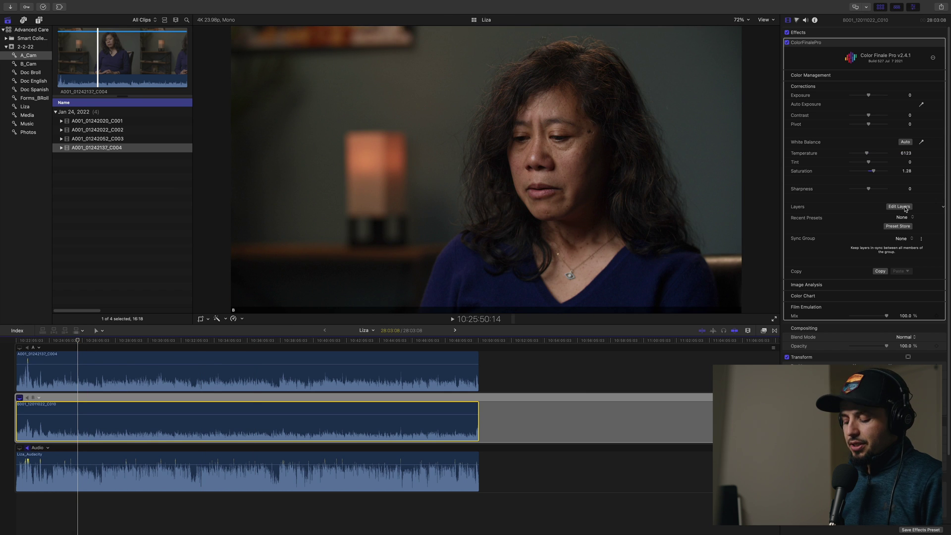
pyautogui.press('super+8')
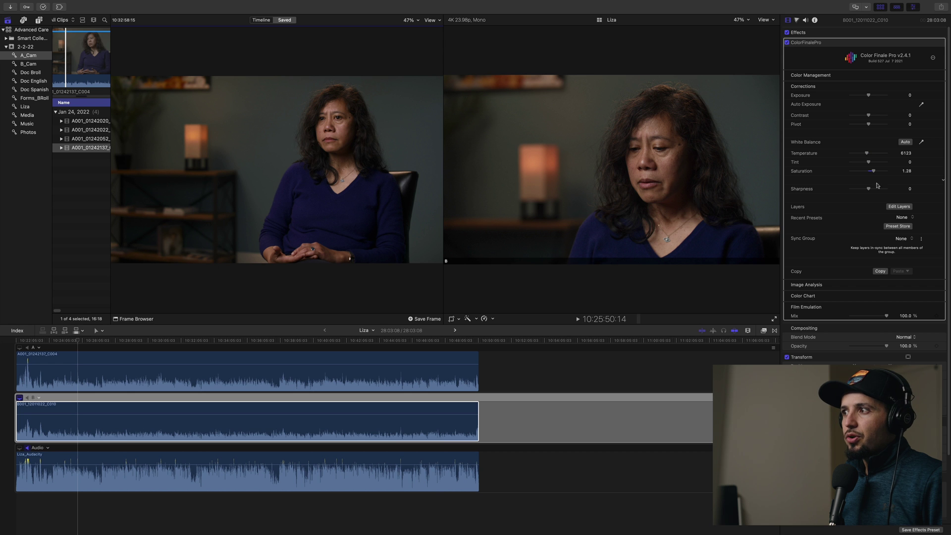
# Switch monitoring back to angle A, select its clip, and close the comparison viewer.
pyautogui.click(20, 348)
pyautogui.click(73, 358)
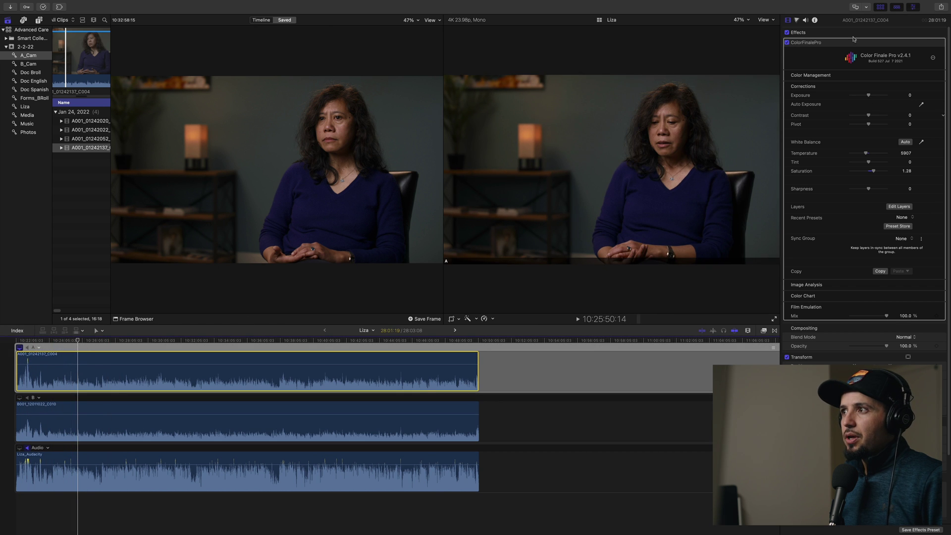
pyautogui.press('super+8')
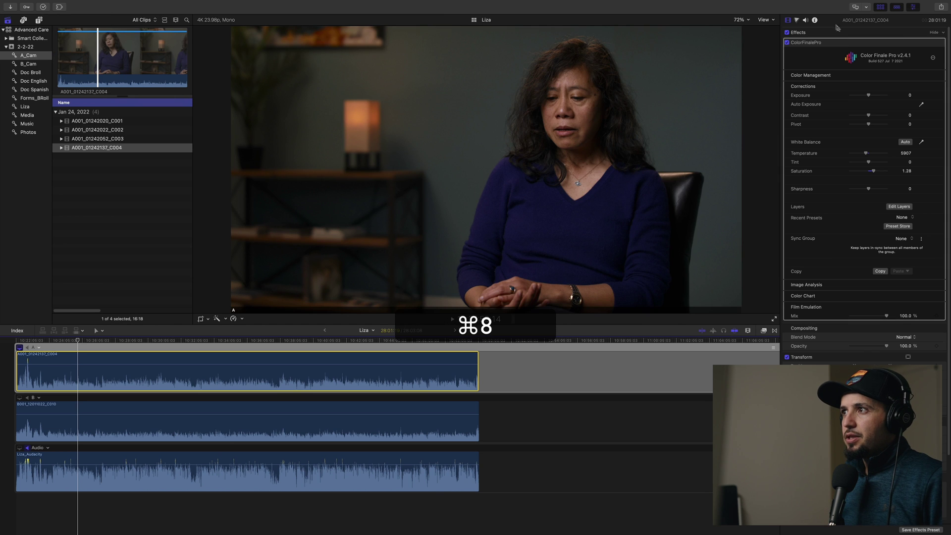
# In the Audio inspector, toggle clip effects, then monitor and select the Liza_Audacity audio angle.
pyautogui.click(806, 20)
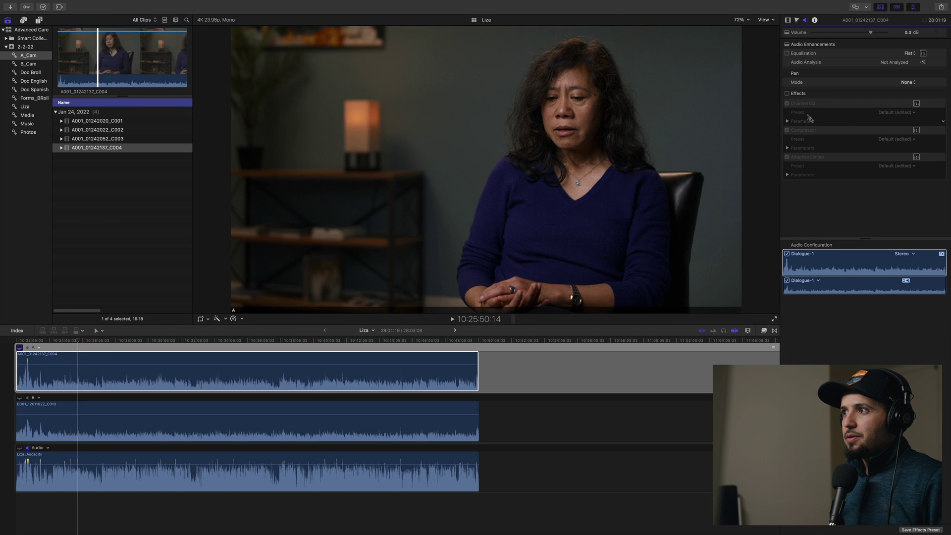
pyautogui.click(788, 94)
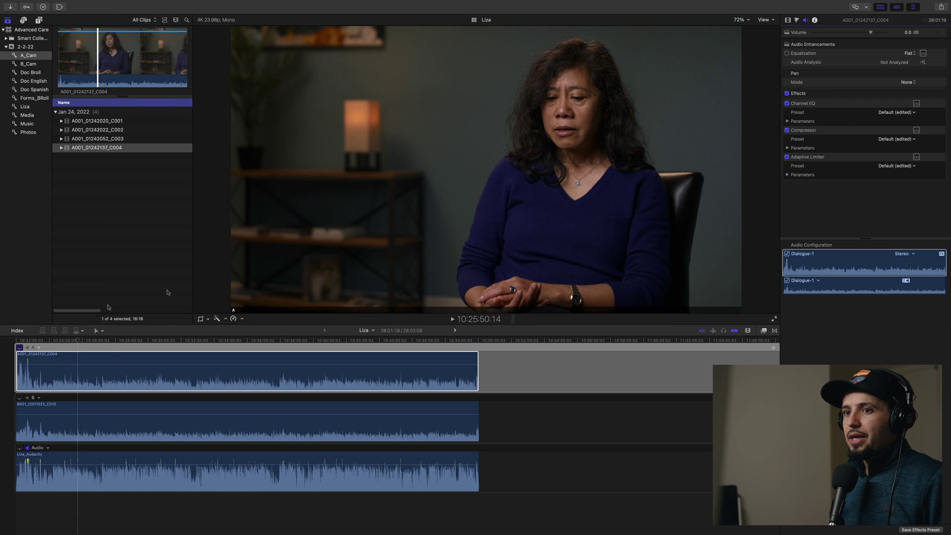
pyautogui.click(37, 373)
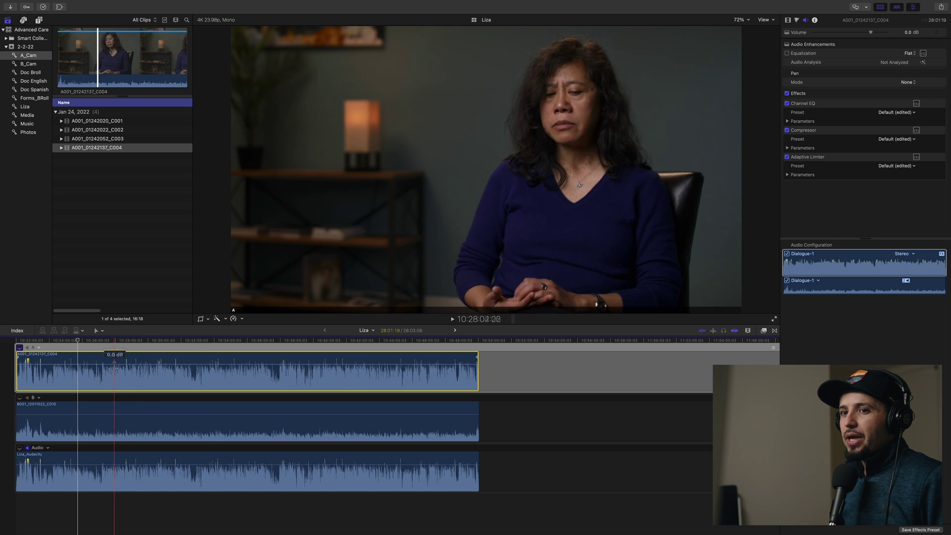
pyautogui.click(787, 94)
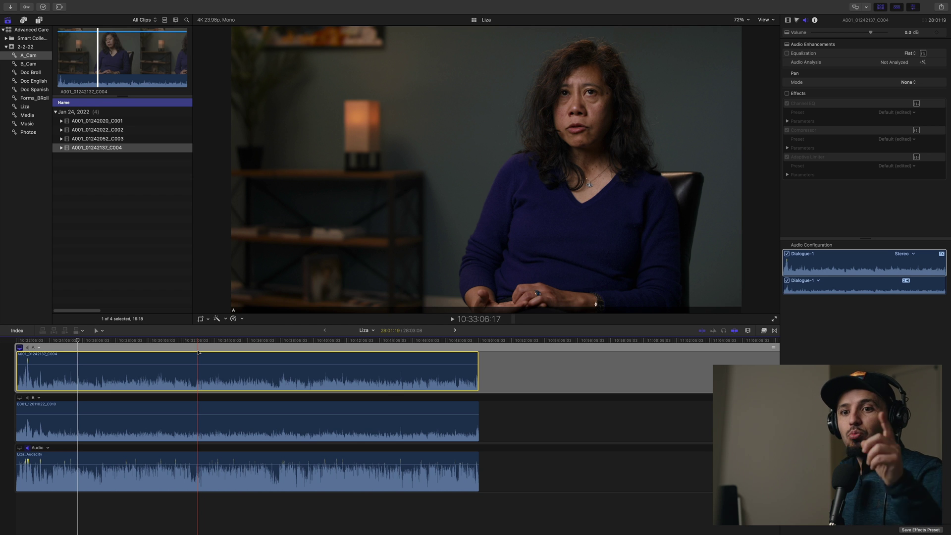
pyautogui.click(20, 449)
pyautogui.click(86, 458)
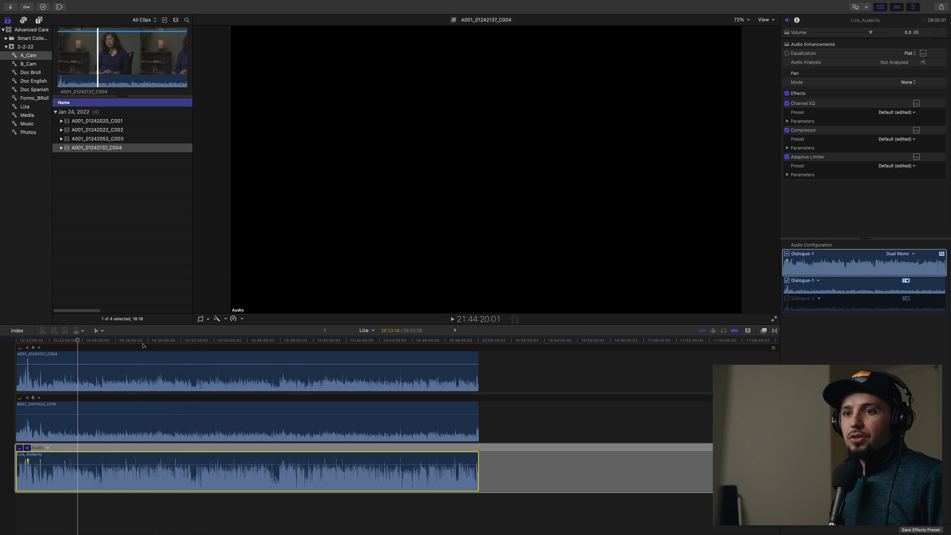
# Select the A angle clip, then open and dismiss angle B's options menu without choosing.
pyautogui.click(95, 355)
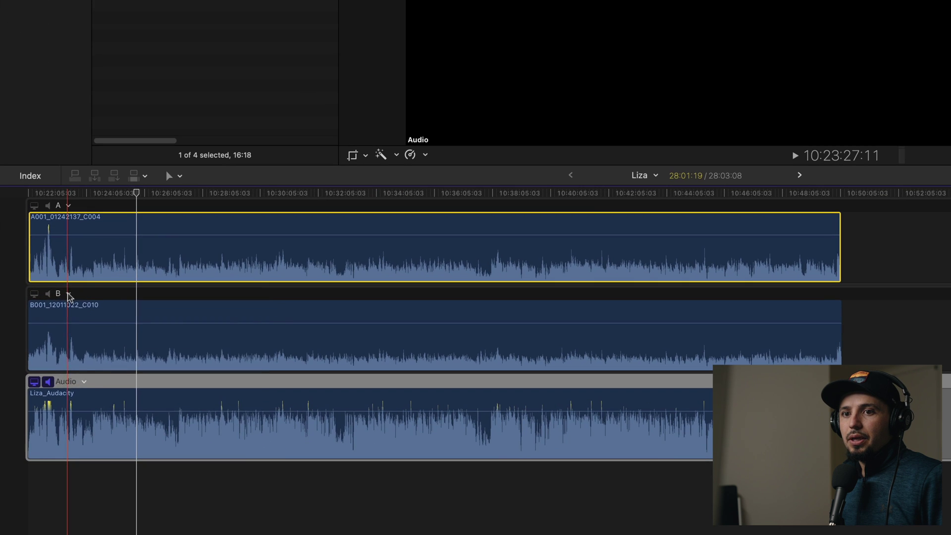
pyautogui.click(69, 295)
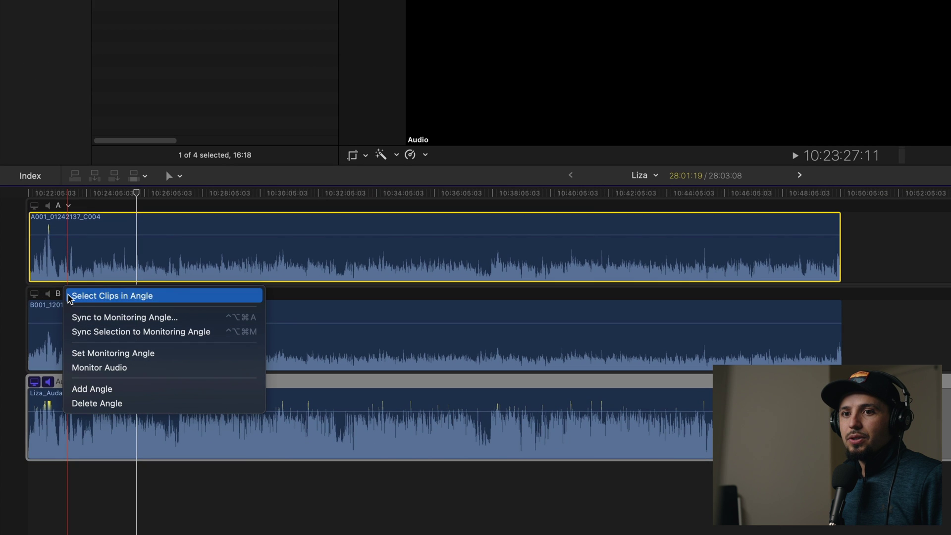
pyautogui.click(69, 296)
pyautogui.click(68, 295)
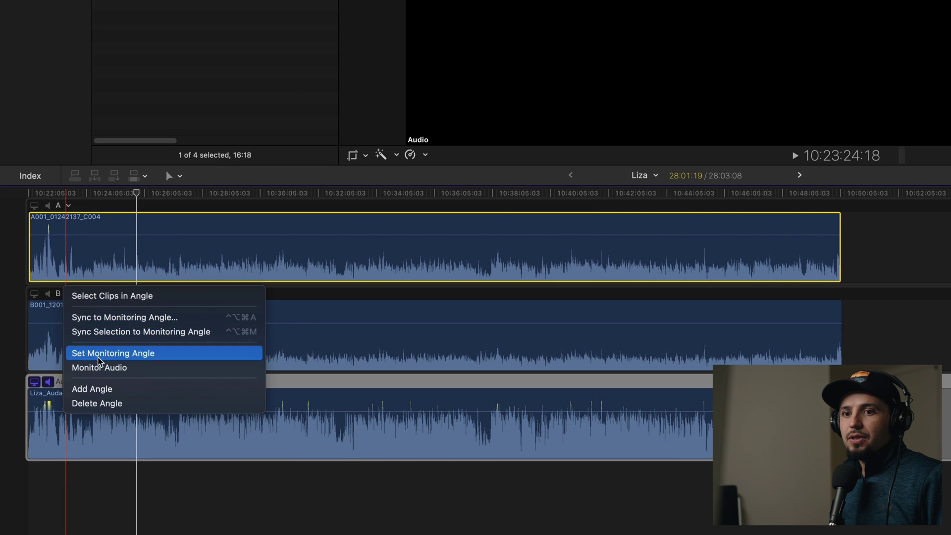
pyautogui.press('Escape')
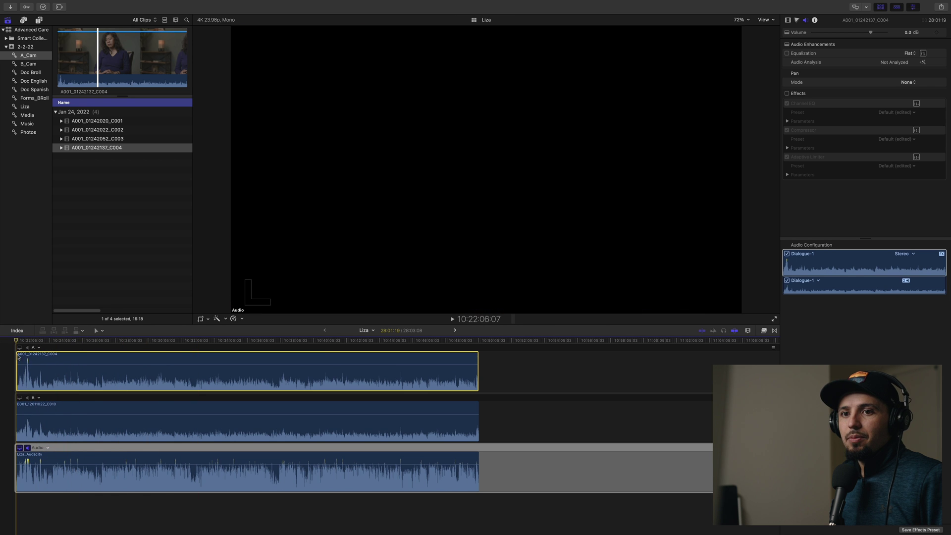
# Scrub forward through the multicam and return to the MM_Rough project timeline.
pyautogui.click(256, 368)
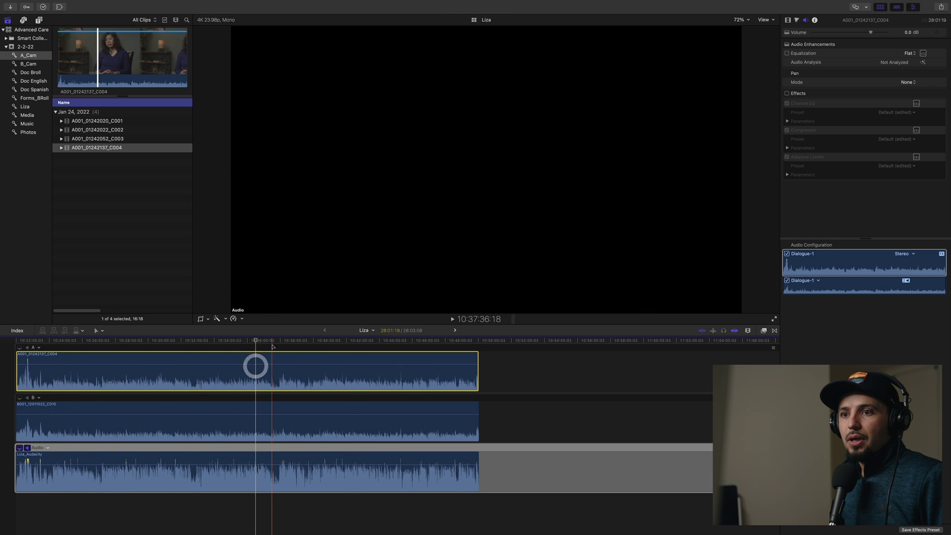
pyautogui.click(358, 364)
pyautogui.click(416, 361)
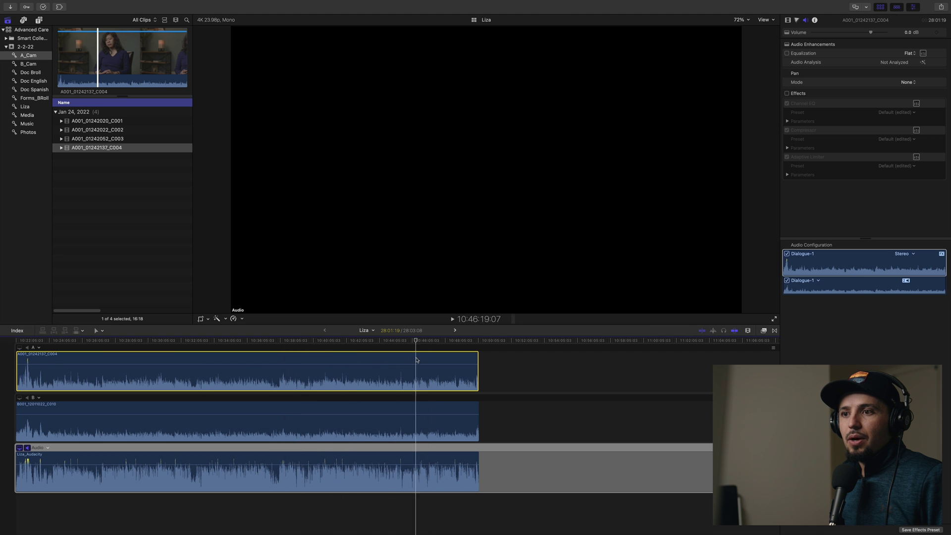
pyautogui.click(216, 354)
pyautogui.click(454, 331)
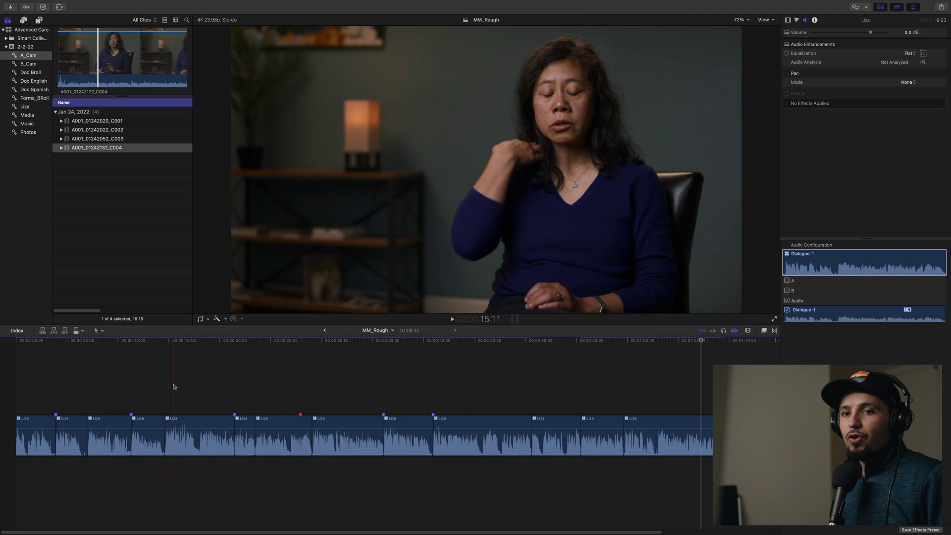
# Move the playhead to the timeline start and open the Angle Viewer showing four angles.
pyautogui.click(16, 341)
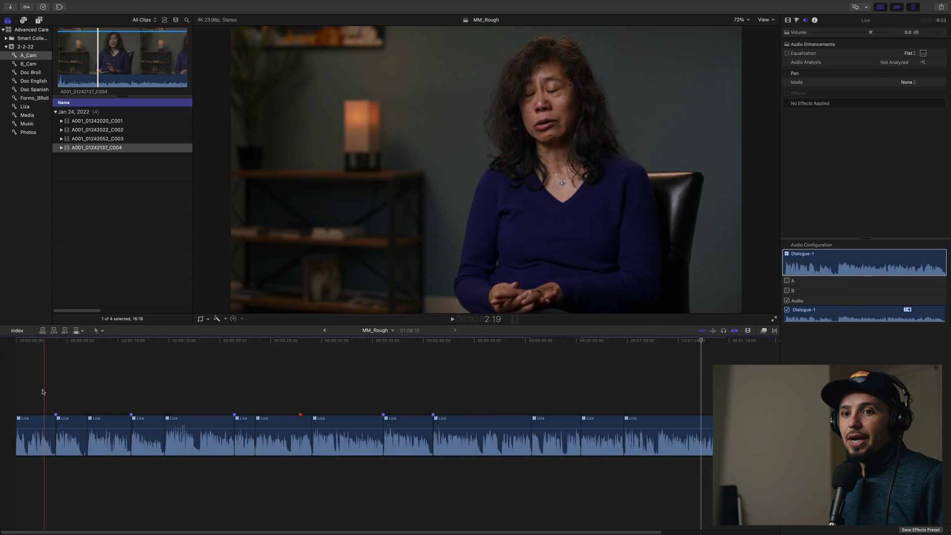
pyautogui.click(14, 341)
pyautogui.press('shift+super+7')
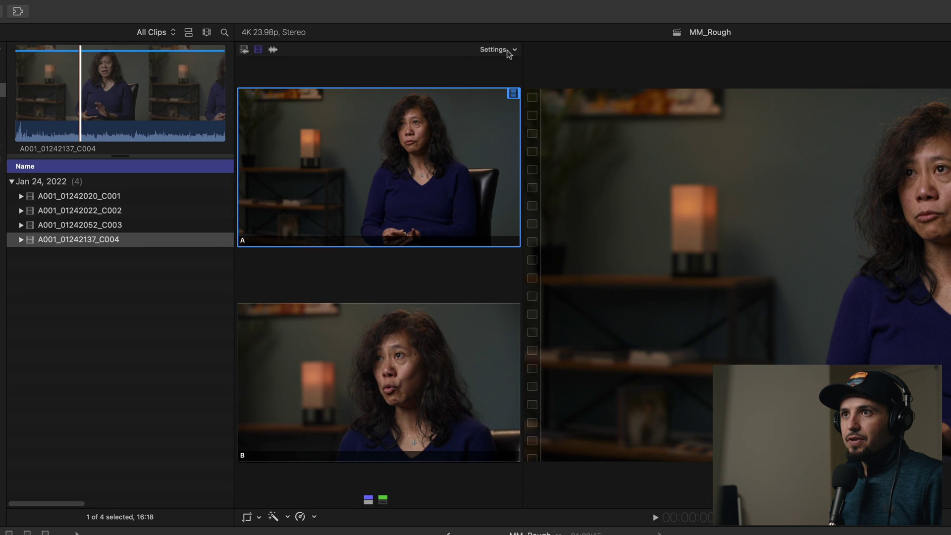
pyautogui.click(356, 30)
pyautogui.click(514, 87)
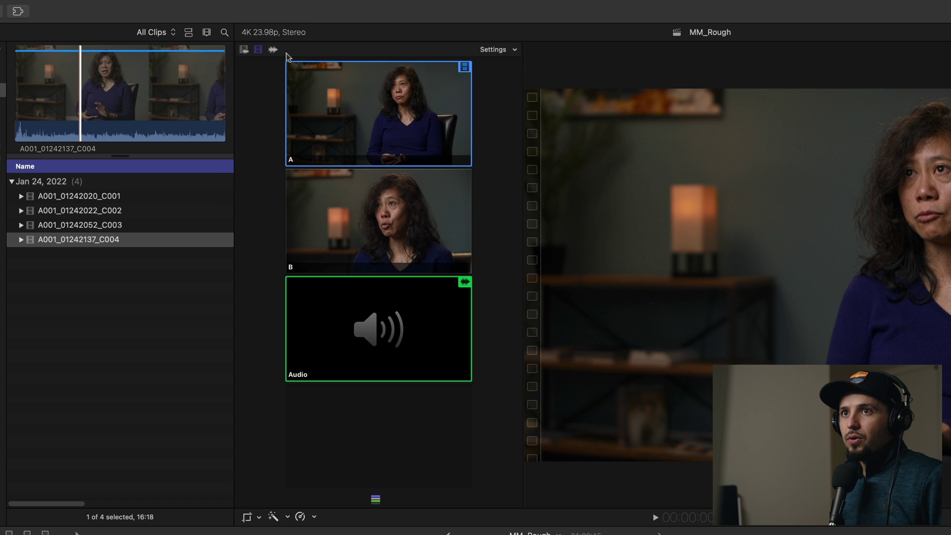
# Set video-only angle switching and a 2 Angles display, then play the rough cut.
pyautogui.click(273, 50)
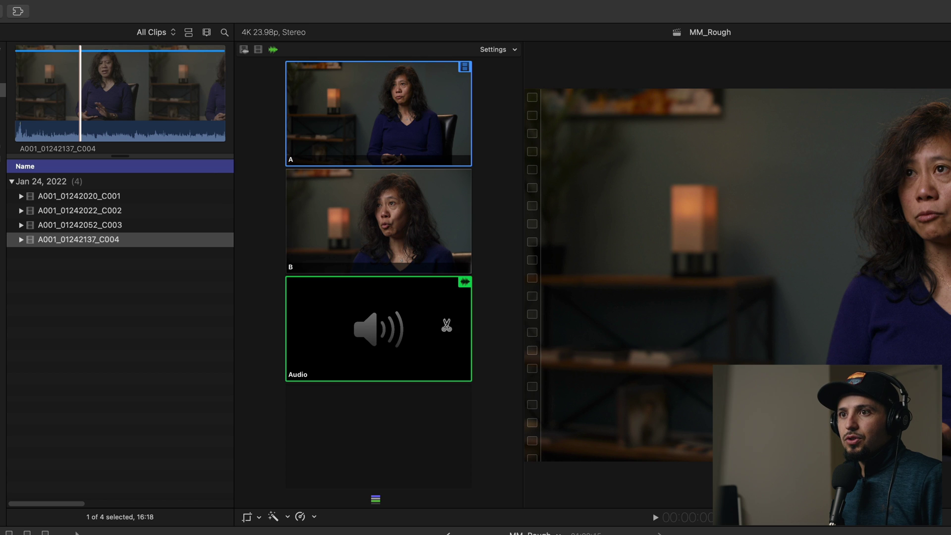
pyautogui.click(259, 50)
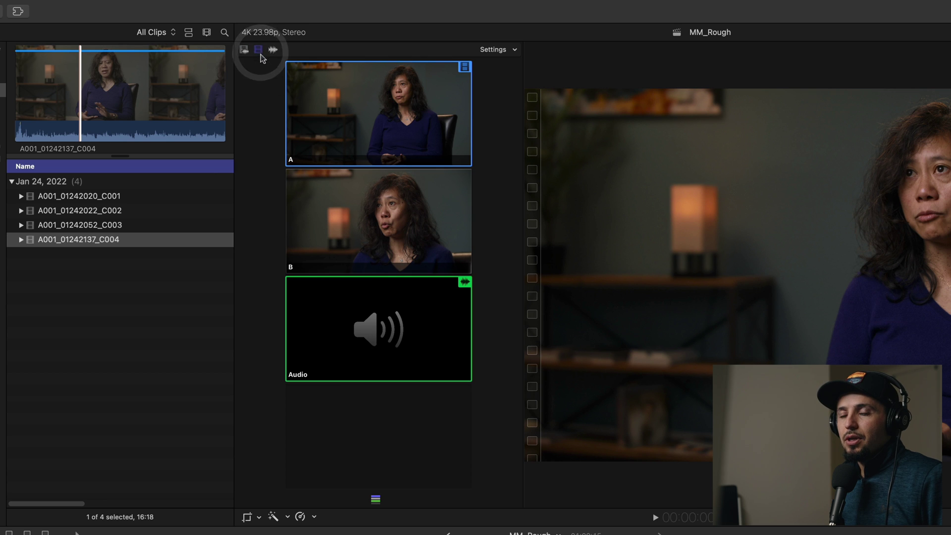
pyautogui.click(258, 50)
pyautogui.click(493, 50)
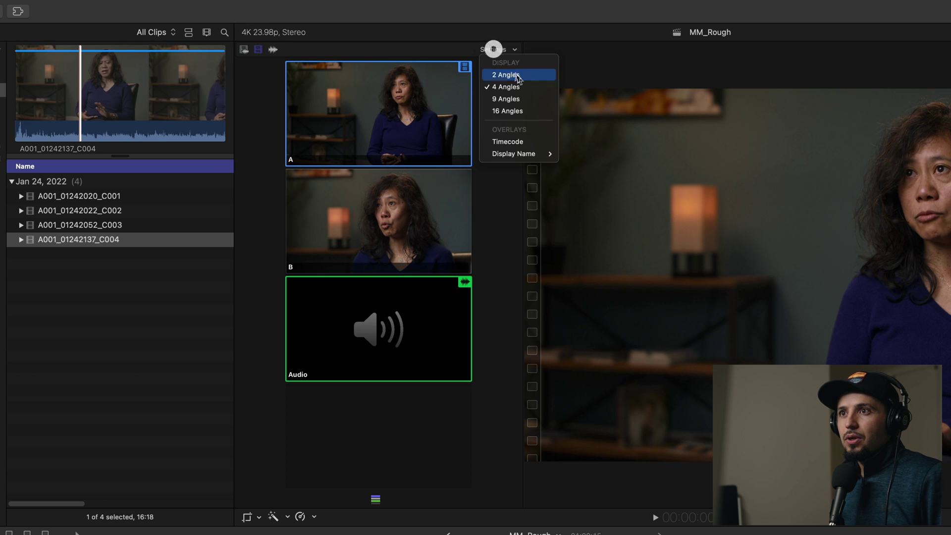
pyautogui.click(520, 75)
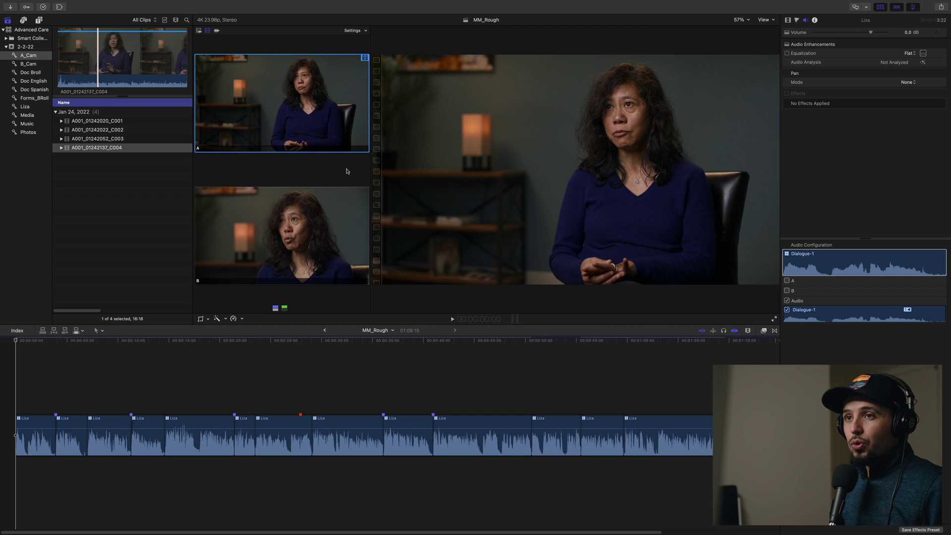
pyautogui.press('space')
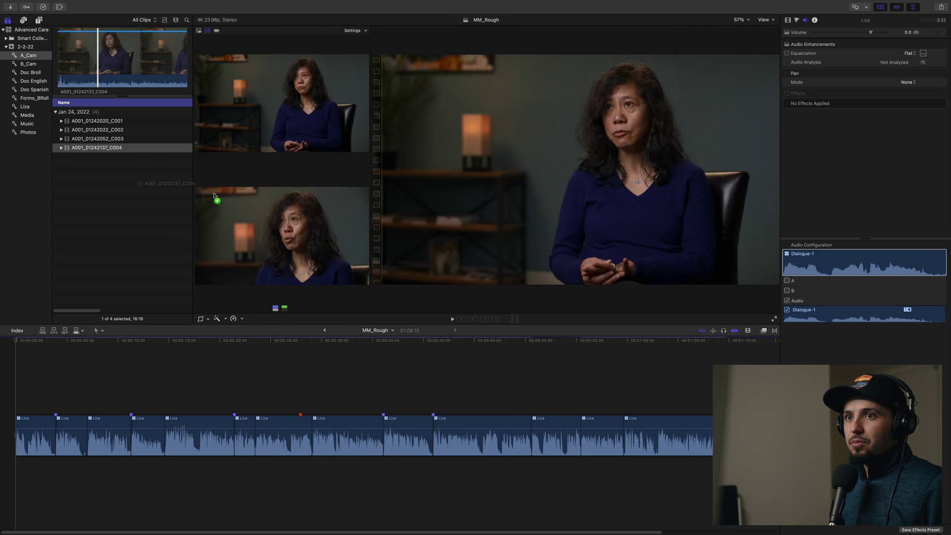
# Append A001_01242137_C004 to the end of MM_Rough, fit the timeline, and select the new clip.
pyautogui.press('e')
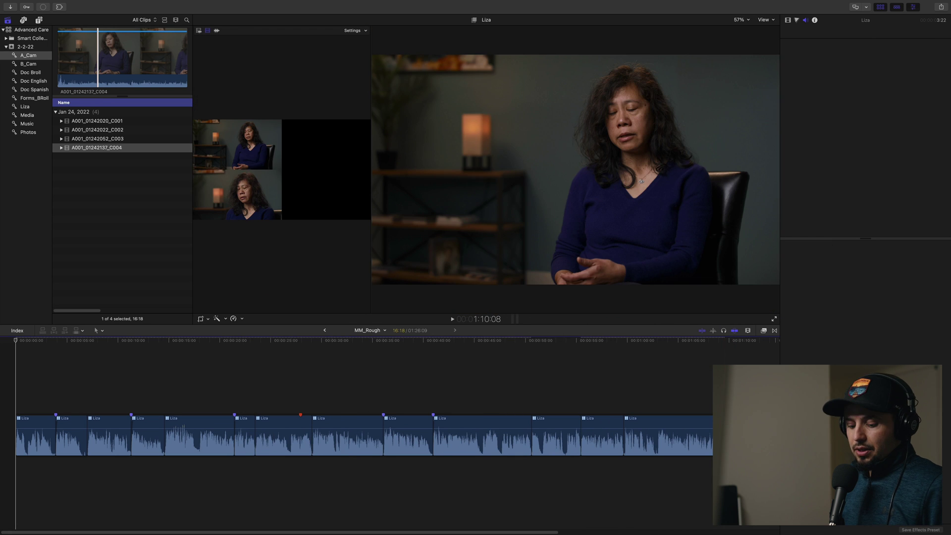
pyautogui.hotkey('shift', 'z')
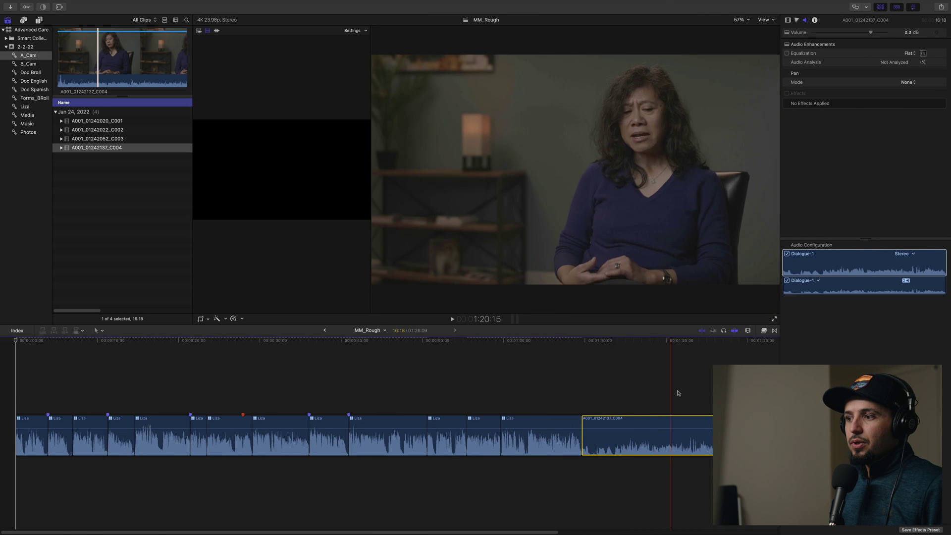
pyautogui.click(640, 392)
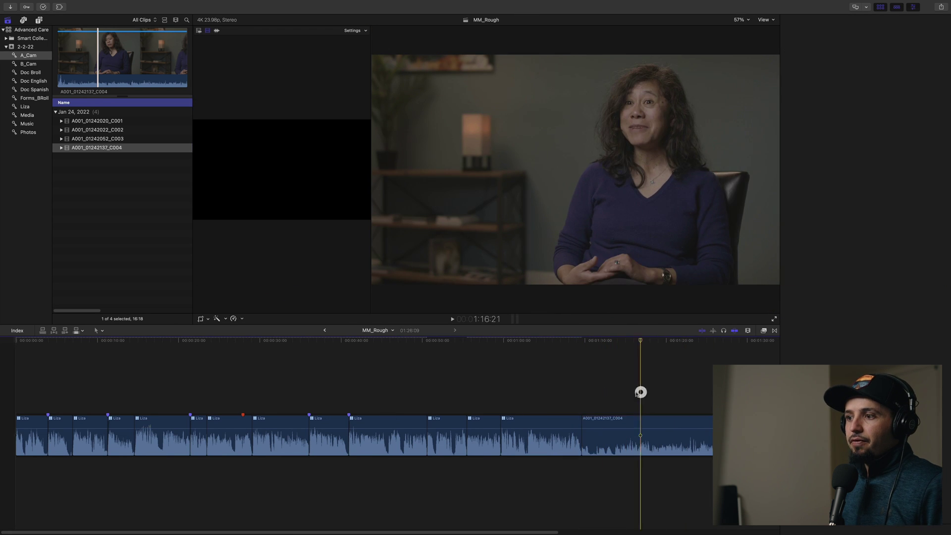
pyautogui.click(648, 419)
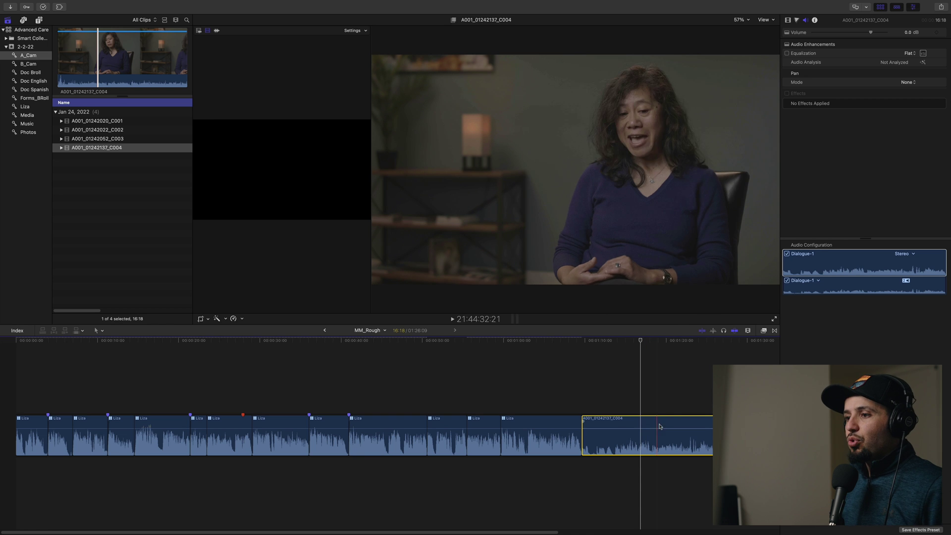
# Open the Effects browser, then blade the C004 clip twice and delete the short middle section.
pyautogui.click(764, 331)
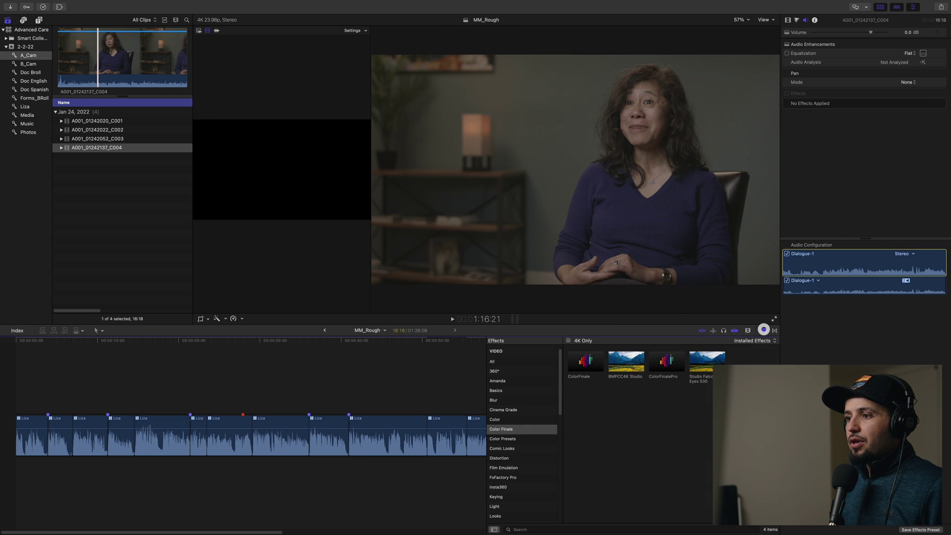
pyautogui.moveTo(275, 532); pyautogui.dragTo(461, 531)
pyautogui.click(317, 437)
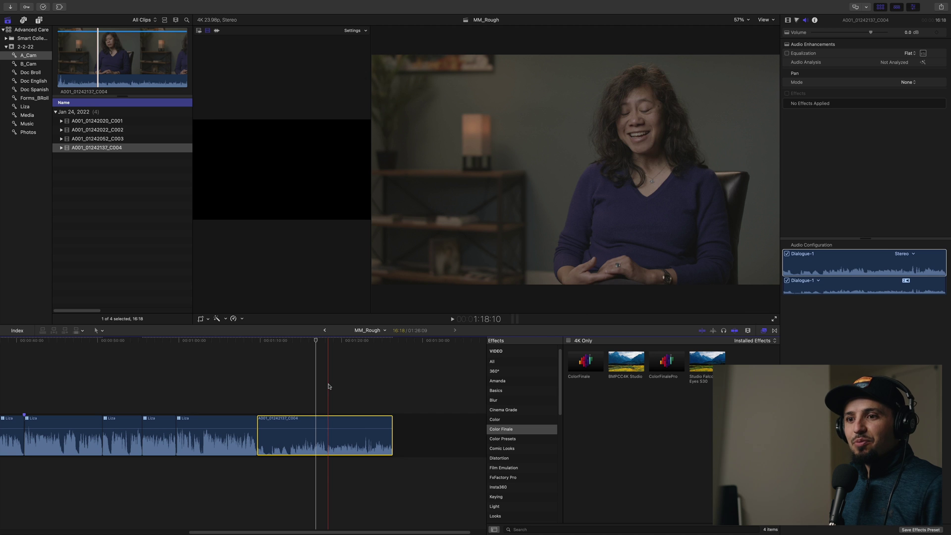
pyautogui.click(297, 400)
pyautogui.press('super+b')
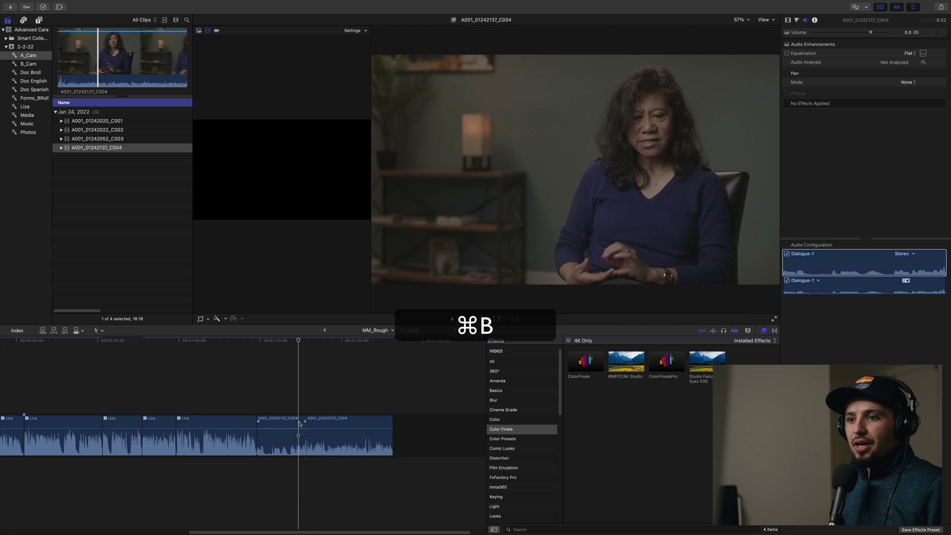
pyautogui.click(319, 418)
pyautogui.press('super+b')
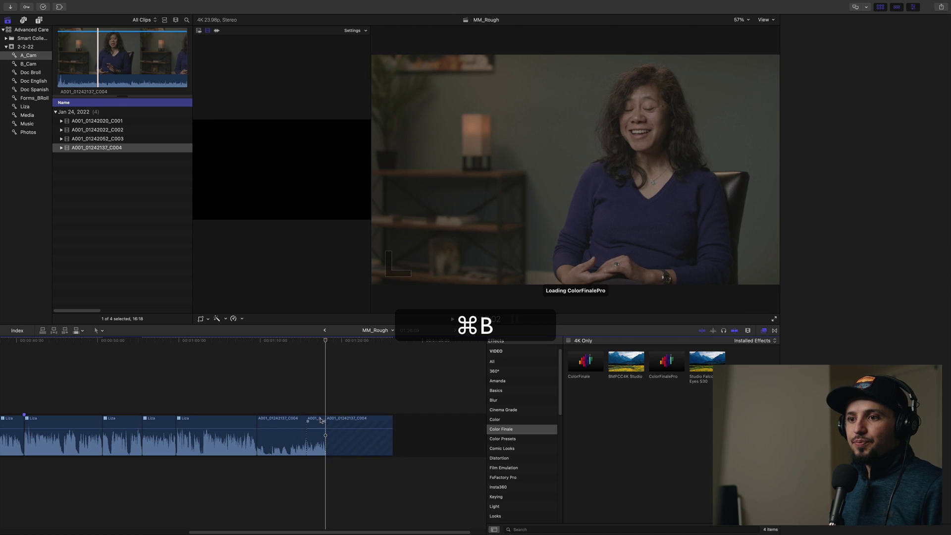
pyautogui.click(321, 420)
pyautogui.press('BackSpace')
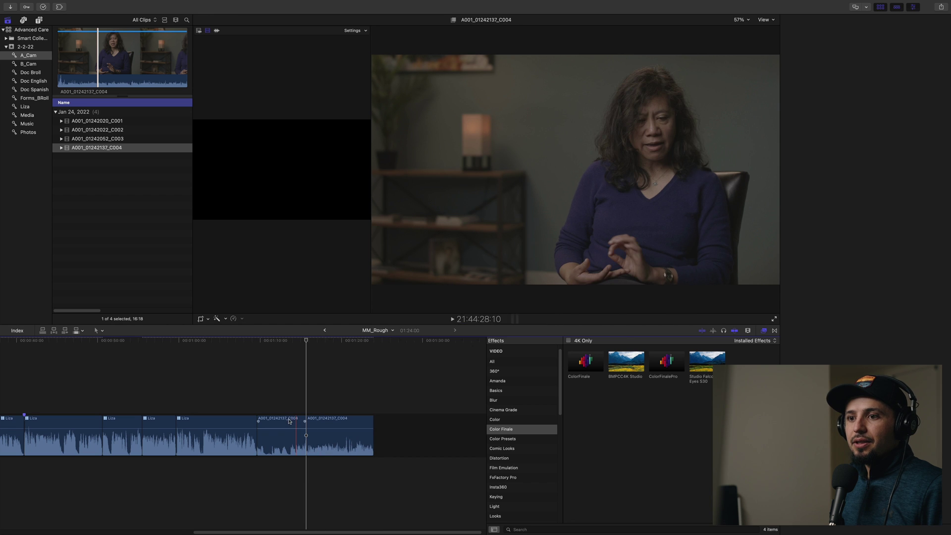
# Blade the C004 clip once more at an earlier point, then deselect the new segment.
pyautogui.click(290, 422)
pyautogui.press('super+b')
pyautogui.click(299, 424)
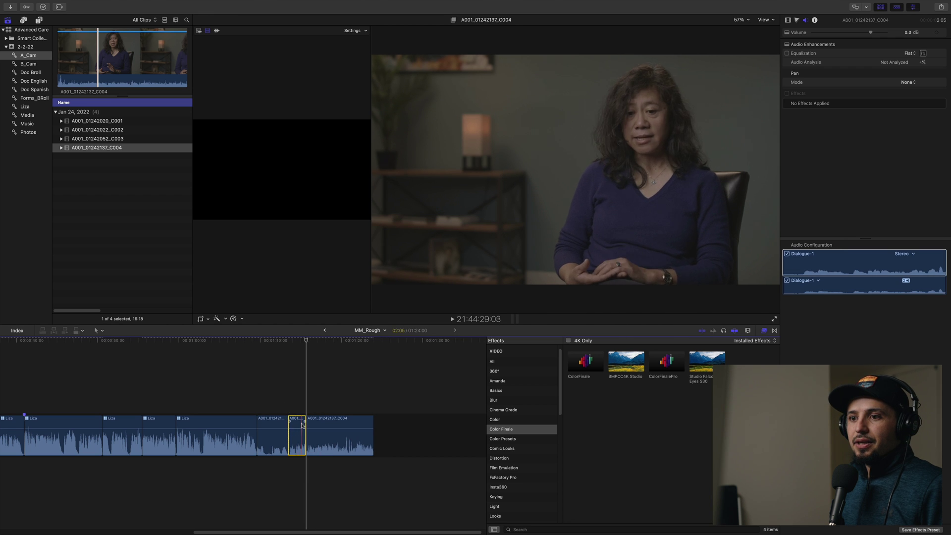
pyautogui.click(297, 403)
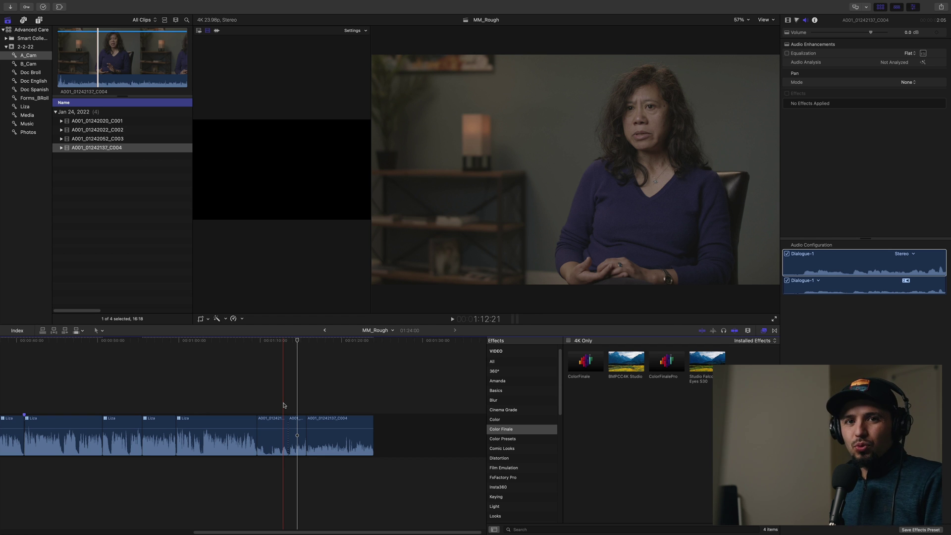
# Inside the Liza multicam, view angle A's ColorFinalePro settings, monitor angle B, then return to MM_Rough.
pyautogui.click(324, 330)
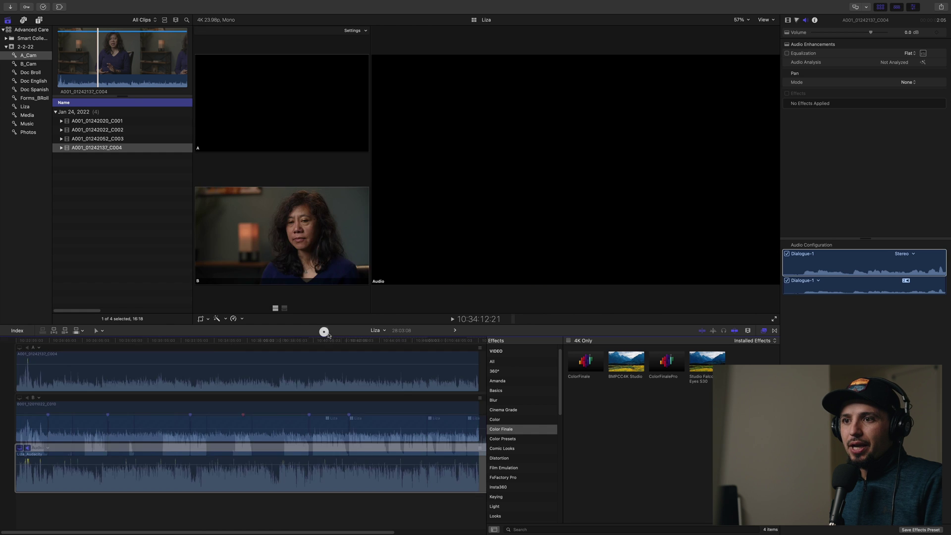
pyautogui.click(20, 347)
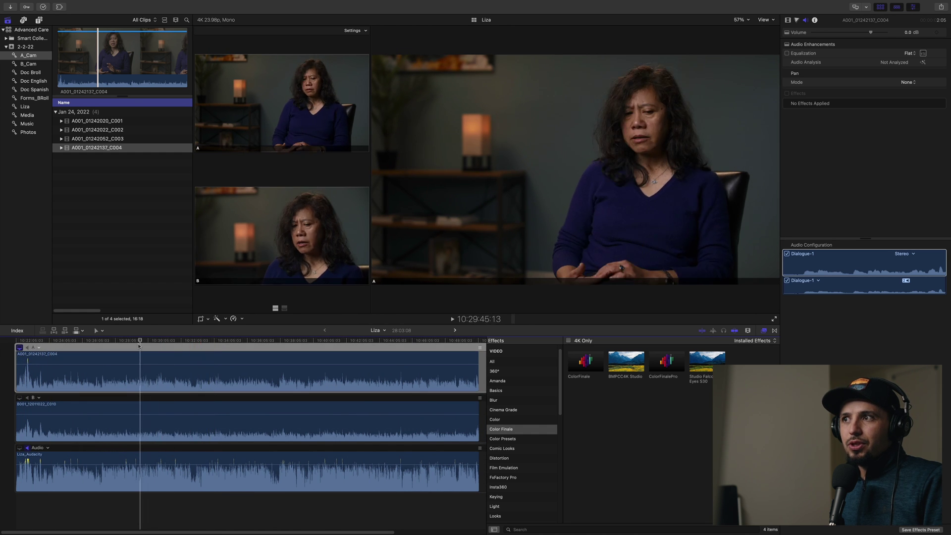
pyautogui.click(95, 345)
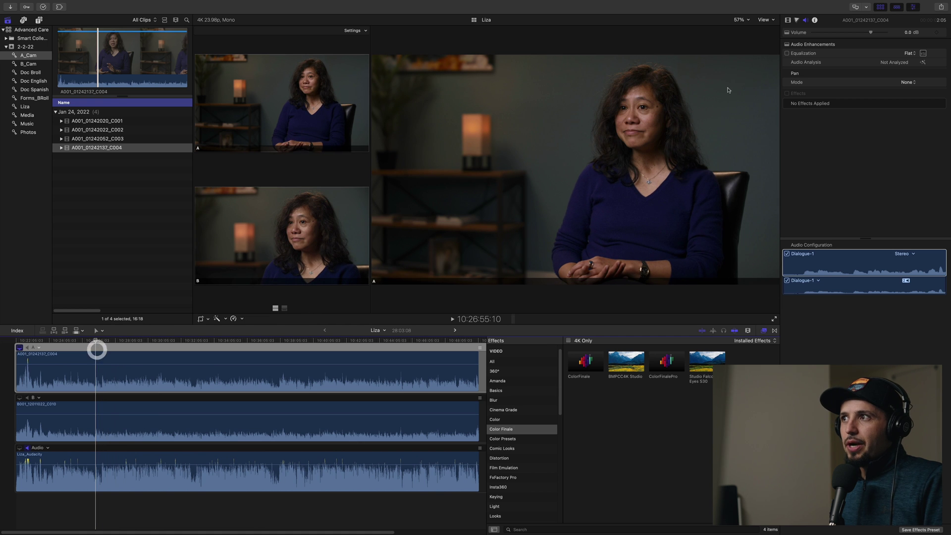
pyautogui.click(789, 20)
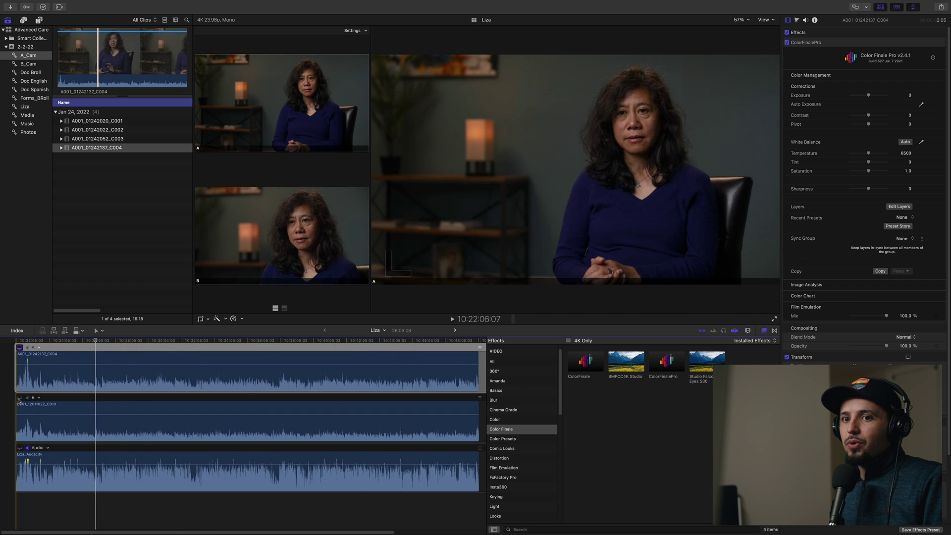
pyautogui.click(19, 398)
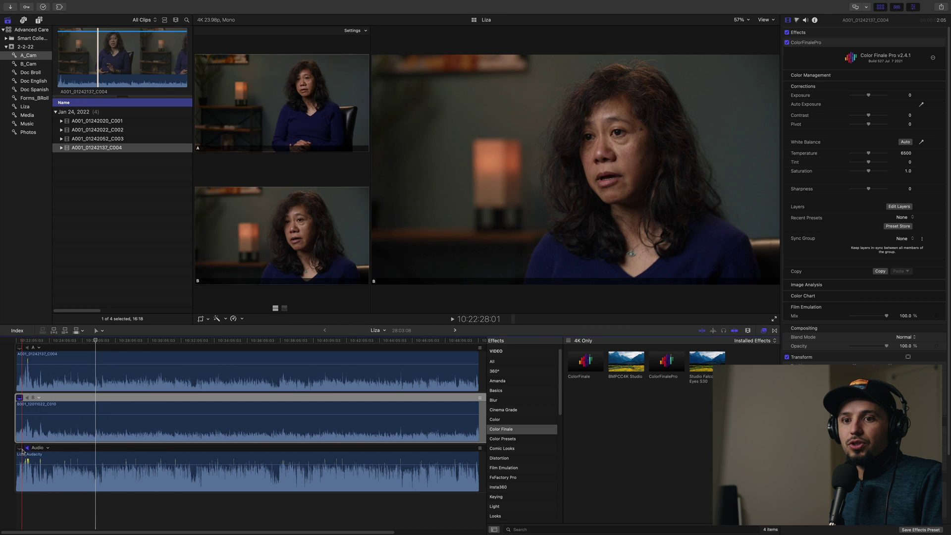
pyautogui.click(455, 330)
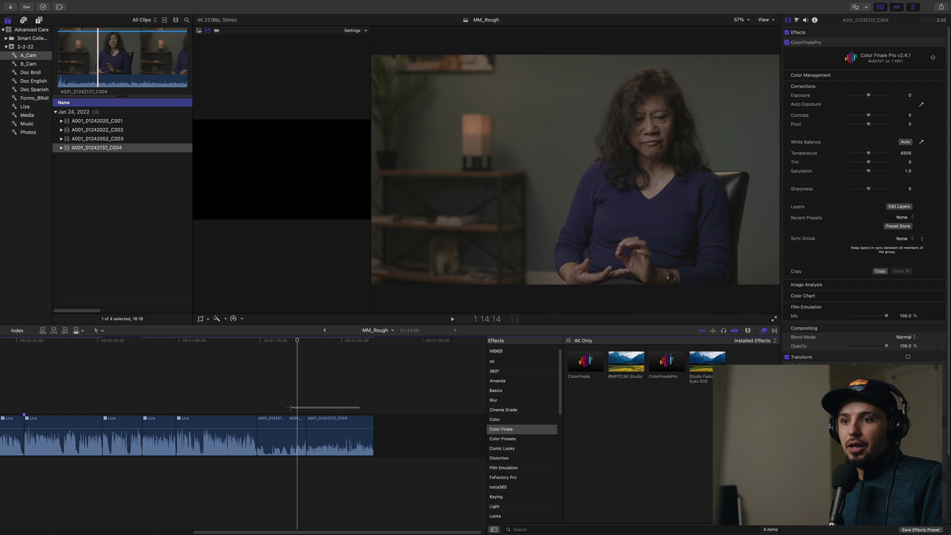
# Select and deselect the three A001_01242137_C004 pieces, then park the playhead just before the cut.
pyautogui.moveTo(289, 407); pyautogui.dragTo(393, 435)
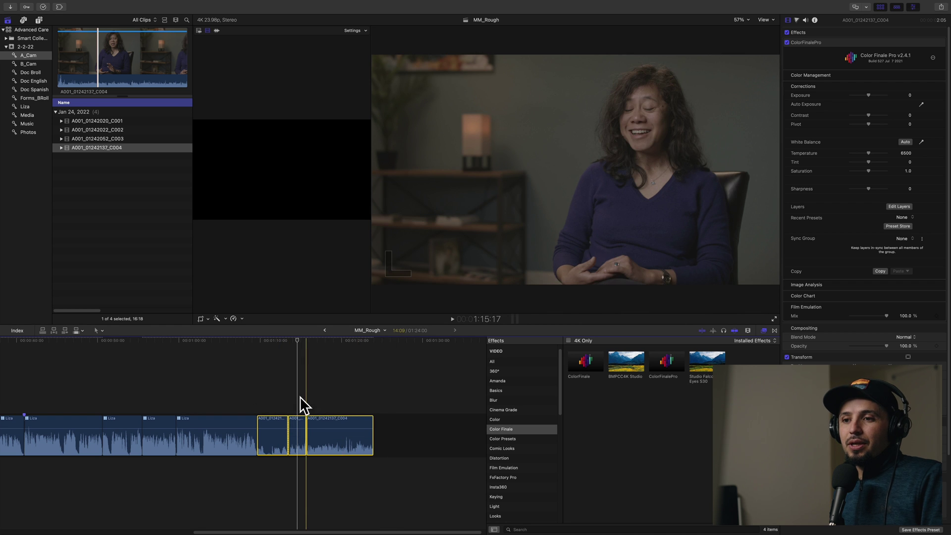
pyautogui.click(272, 395)
pyautogui.click(274, 341)
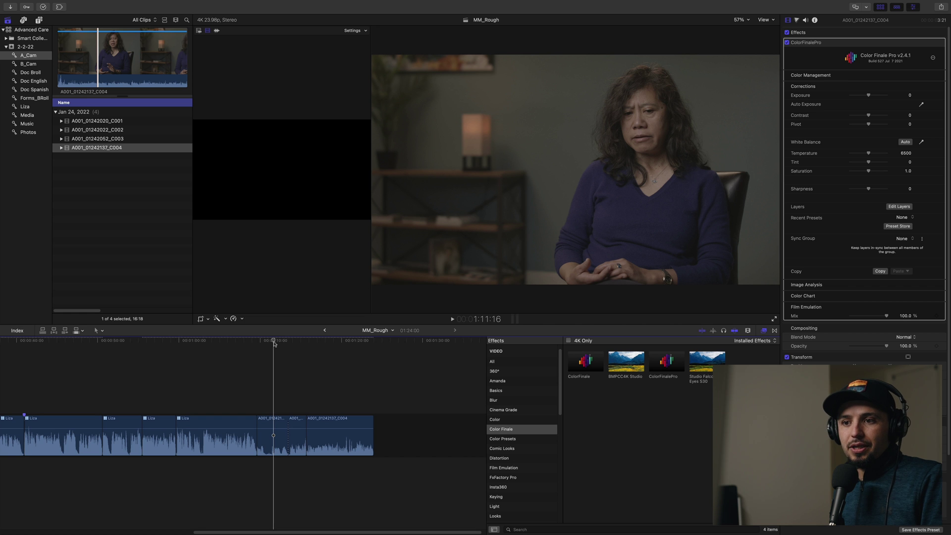
pyautogui.click(271, 342)
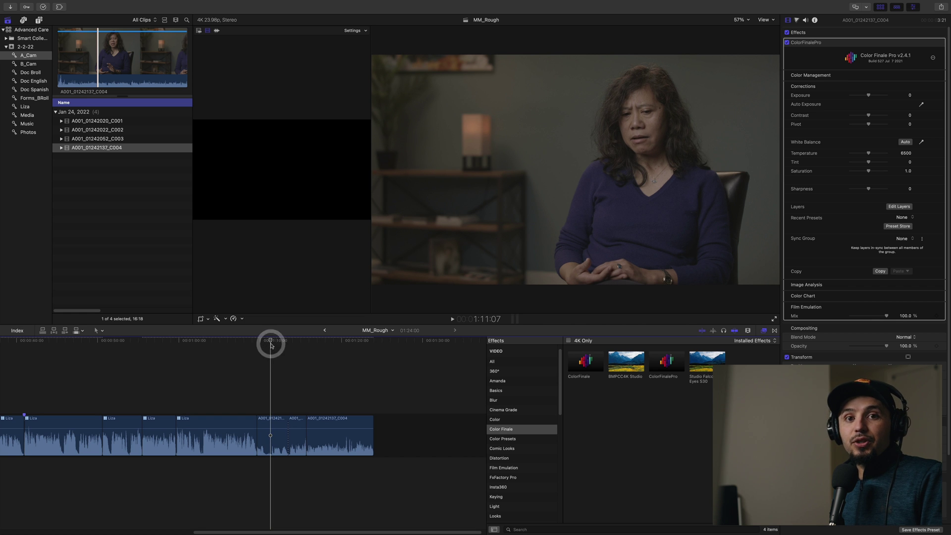